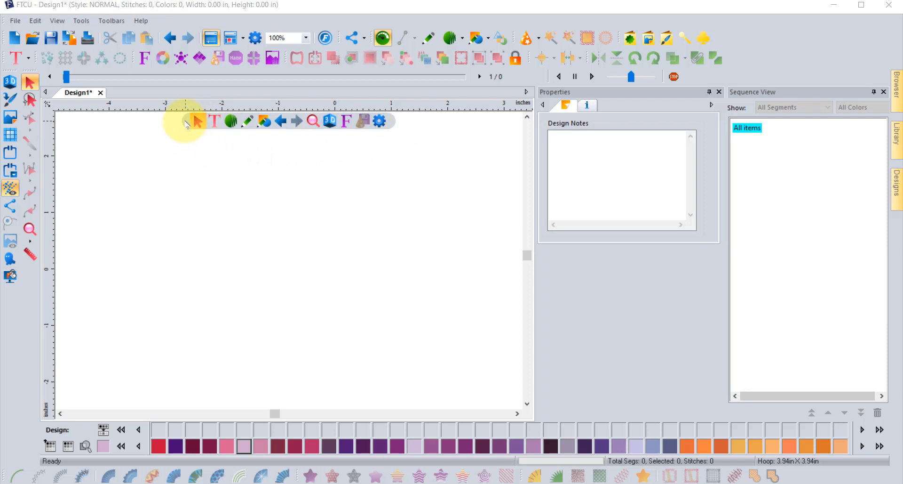
# - Reposition the floating context toolbar along the canvas edge and return it to its original horizontal place above the drawing area
pyautogui.moveTo(183, 124); pyautogui.dragTo(60, 121)
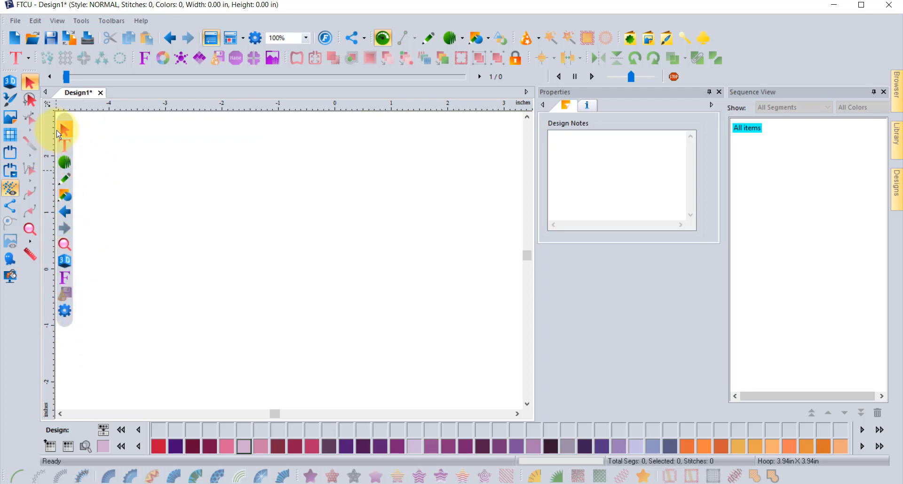
pyautogui.moveTo(65, 121); pyautogui.dragTo(79, 117)
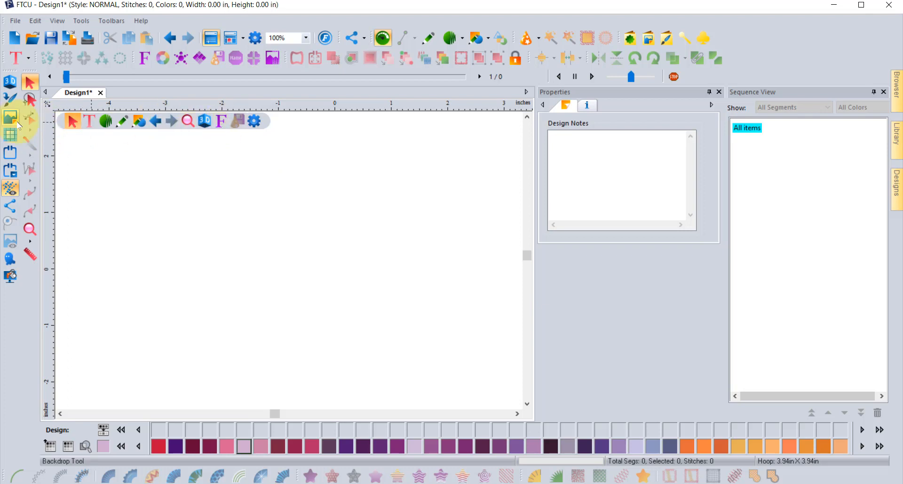
pyautogui.moveTo(63, 124); pyautogui.dragTo(226, 145)
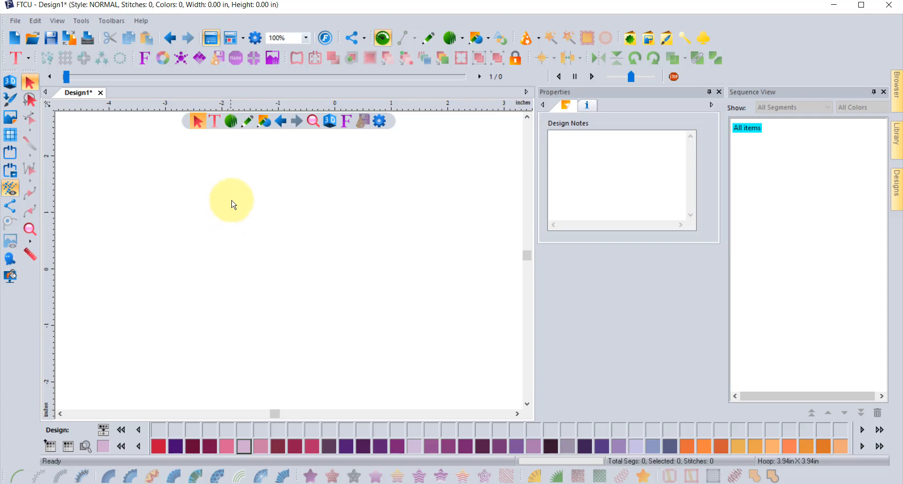
# - Draw an ellipse about 4.61 in wide and 2.95 in high near the middle of the canvas and select it
pyautogui.click(264, 123)
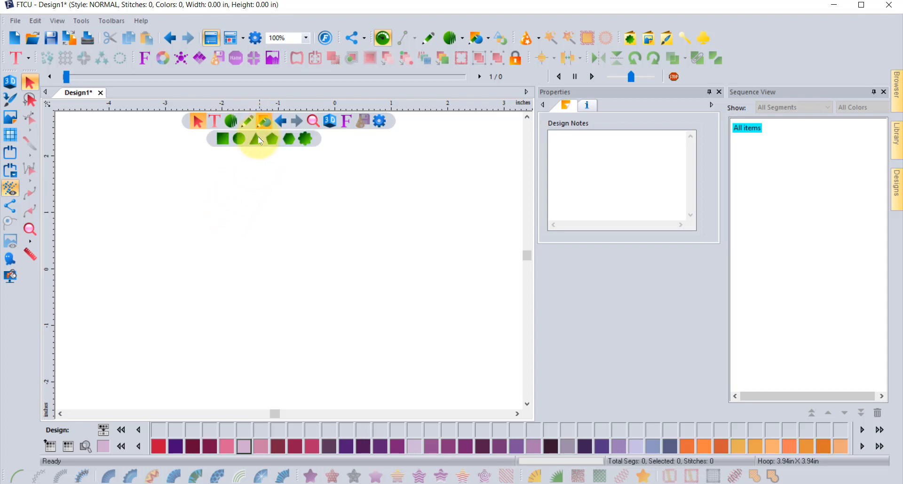
pyautogui.click(239, 142)
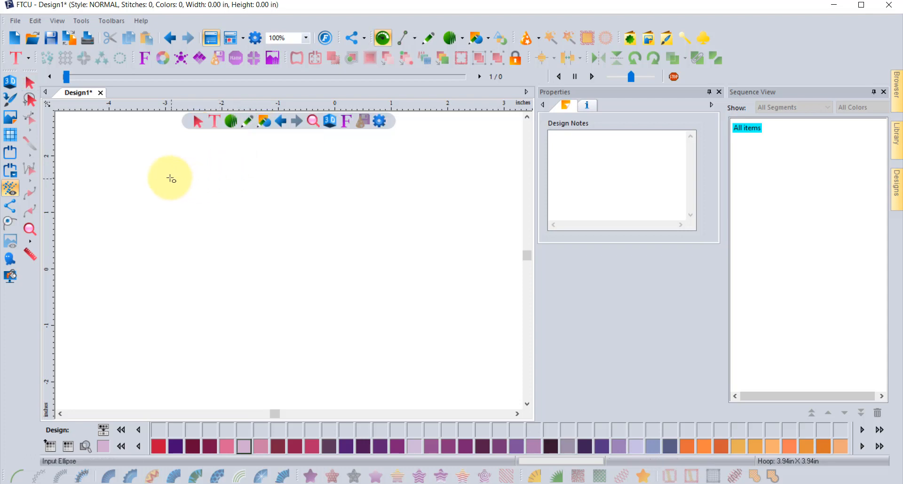
pyautogui.moveTo(168, 175); pyautogui.dragTo(429, 342)
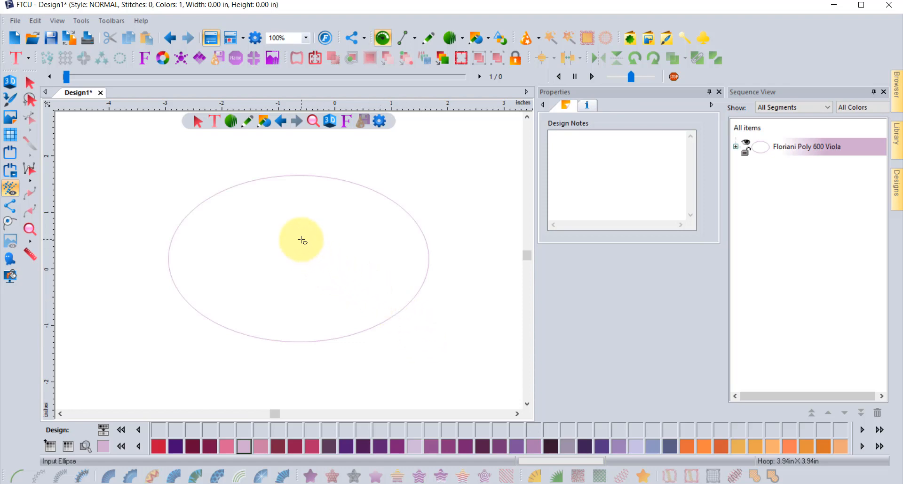
pyautogui.click(197, 123)
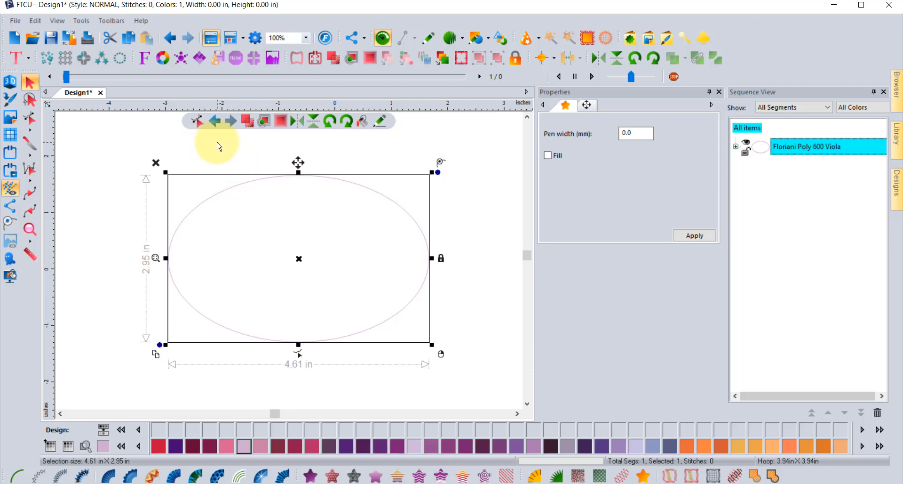
# - Place three smaller copies of the ellipse around it, one level below and two tilted beside it
pyautogui.click(401, 147)
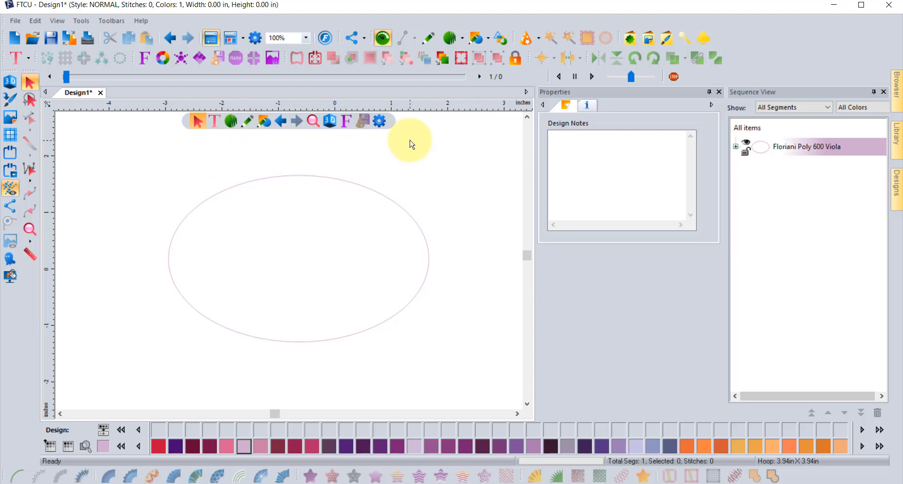
pyautogui.click(332, 185)
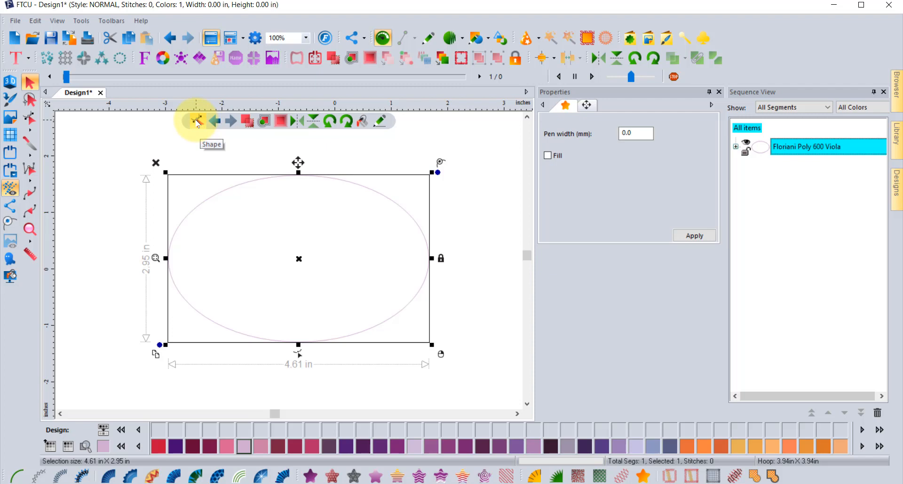
pyautogui.click(245, 123)
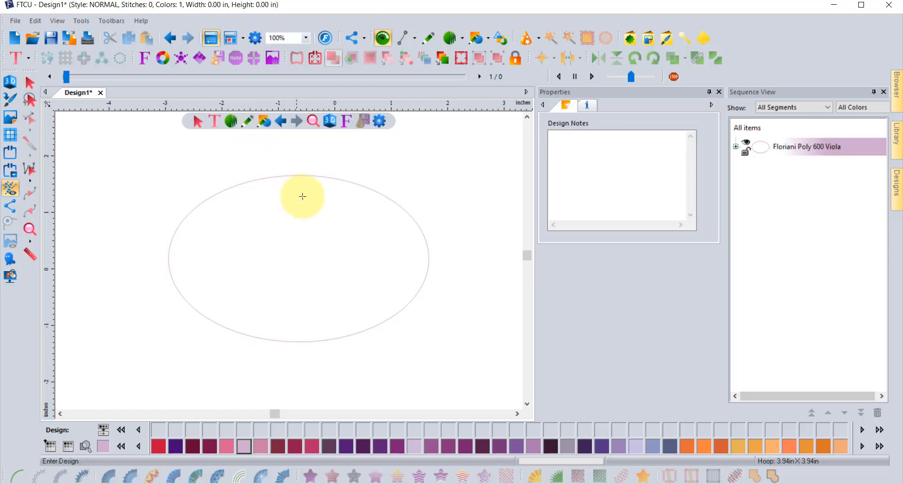
pyautogui.scroll(1, 347, 230)
pyautogui.scroll(-2, 347, 230)
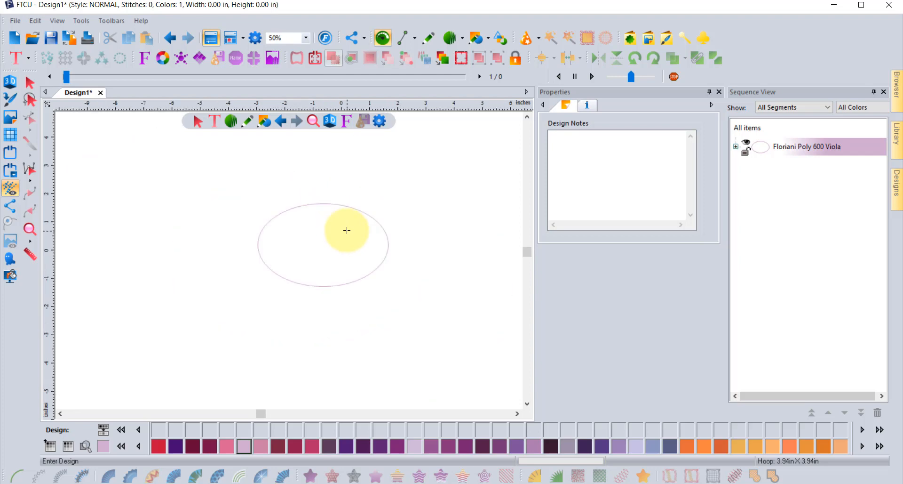
pyautogui.moveTo(256, 350); pyautogui.dragTo(353, 346)
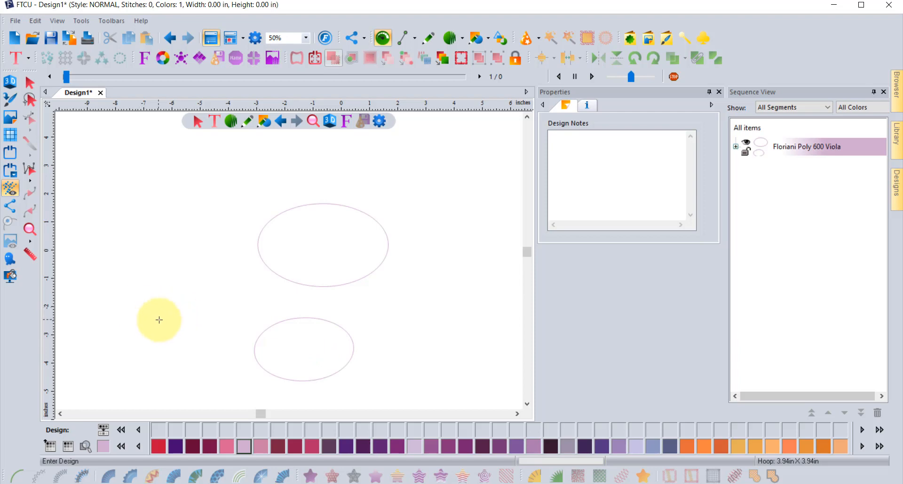
pyautogui.moveTo(162, 324); pyautogui.dragTo(236, 277)
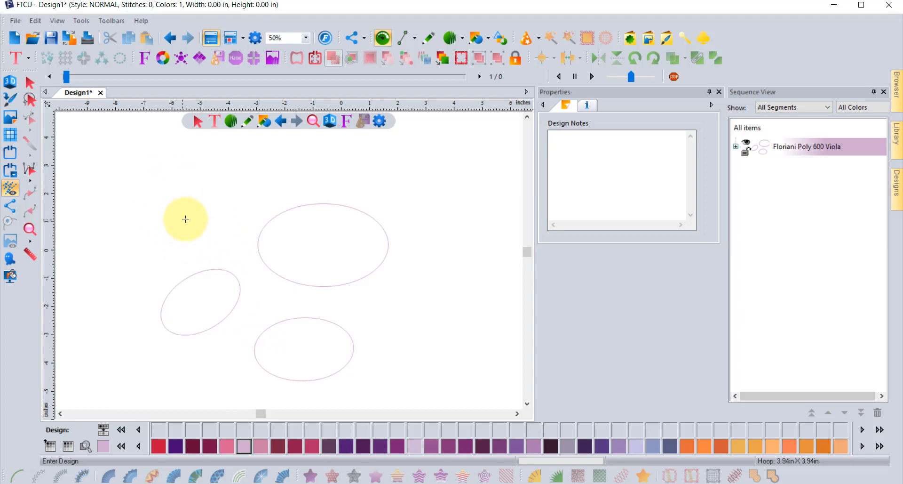
pyautogui.moveTo(186, 219); pyautogui.dragTo(238, 202)
pyautogui.press('Escape')
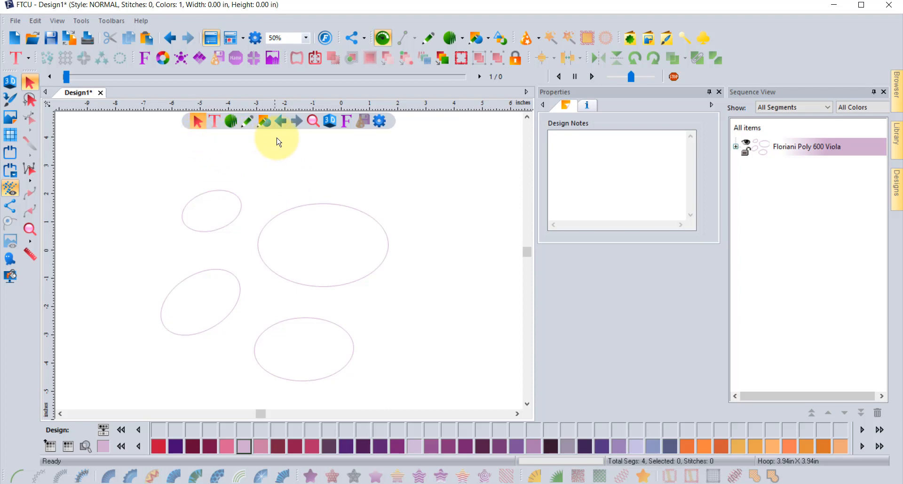
# - Select the large original ellipse and set its pen width to 2.0 mm
pyautogui.click(197, 122)
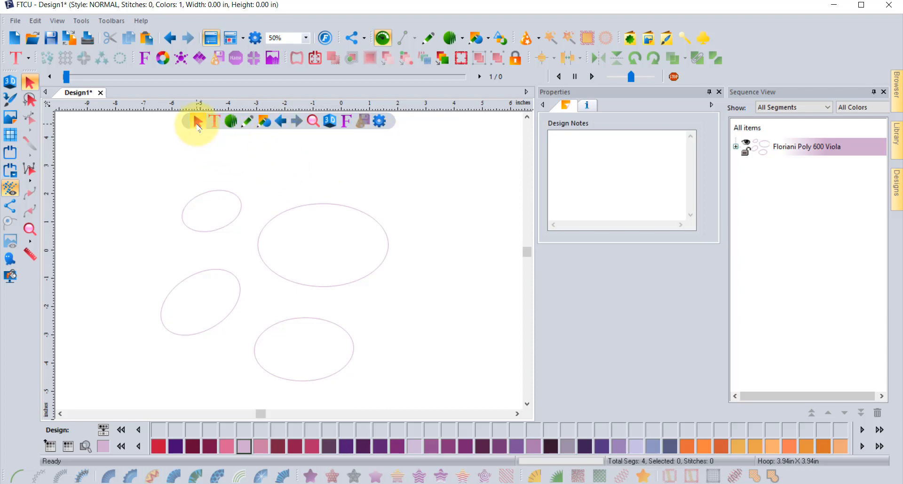
pyautogui.click(318, 206)
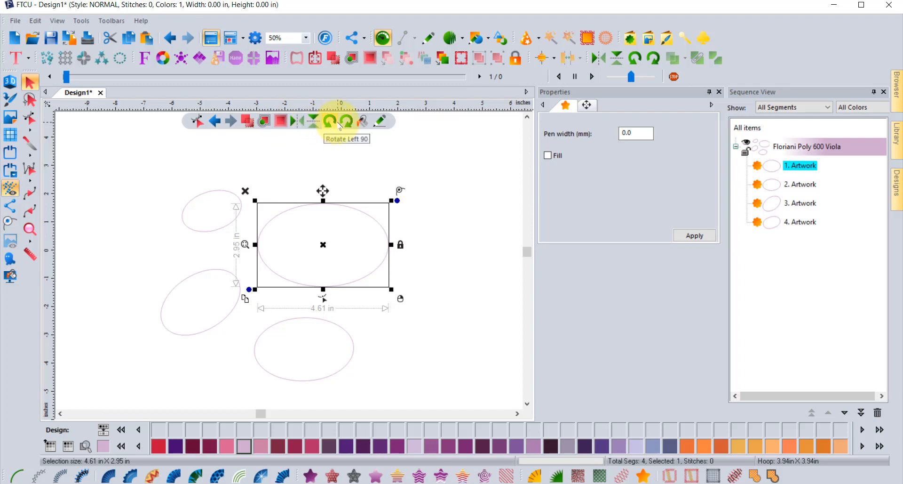
pyautogui.click(363, 123)
pyautogui.click(363, 124)
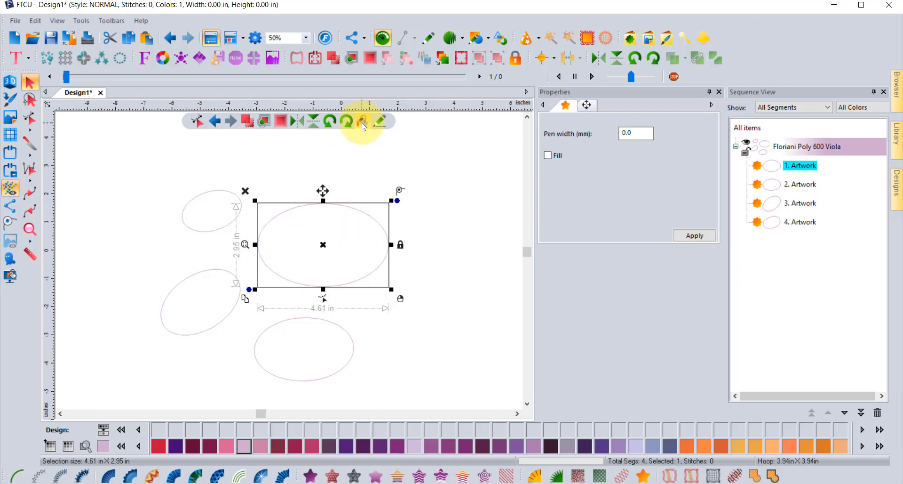
pyautogui.click(363, 123)
pyautogui.click(363, 124)
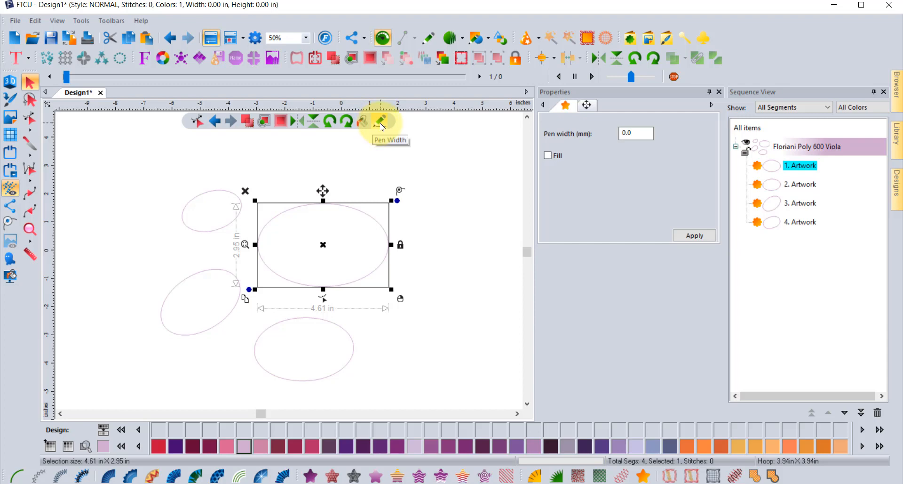
pyautogui.click(381, 123)
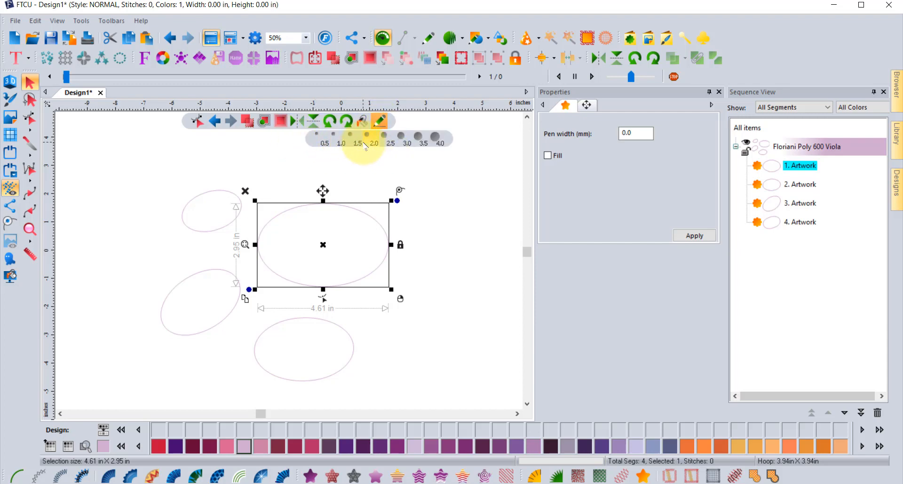
pyautogui.click(373, 141)
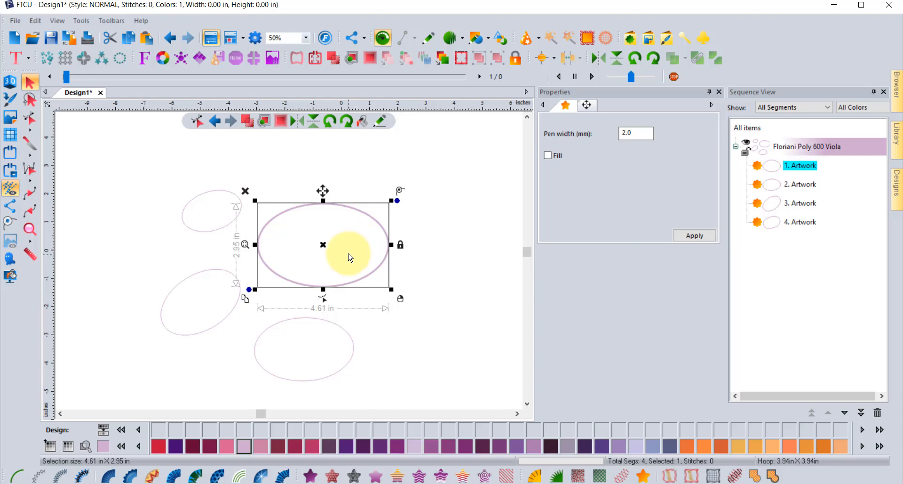
# - Convert the large ellipse to a standard fill and add Full Lattice and Contour underlays to it
pyautogui.click(310, 477)
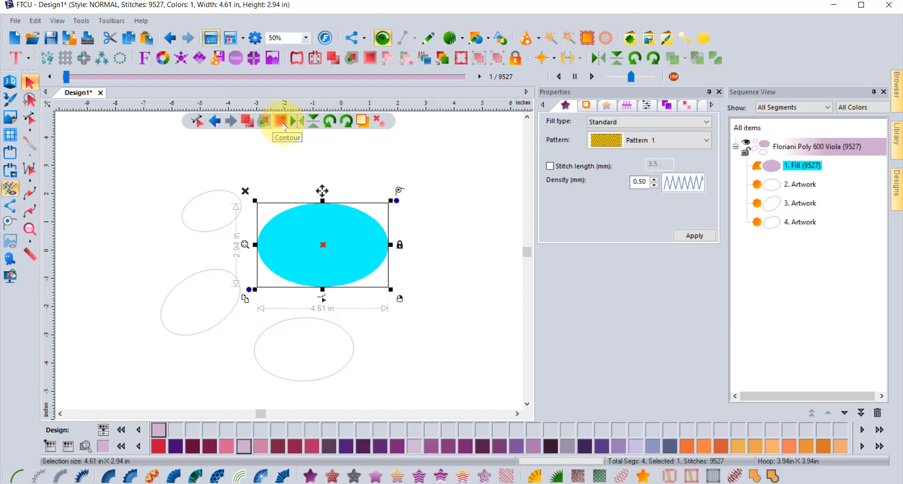
pyautogui.click(361, 124)
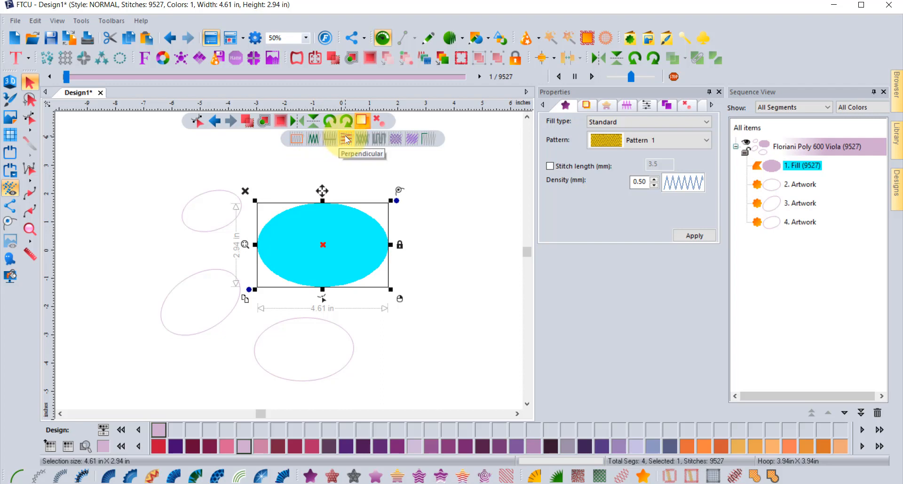
pyautogui.click(396, 139)
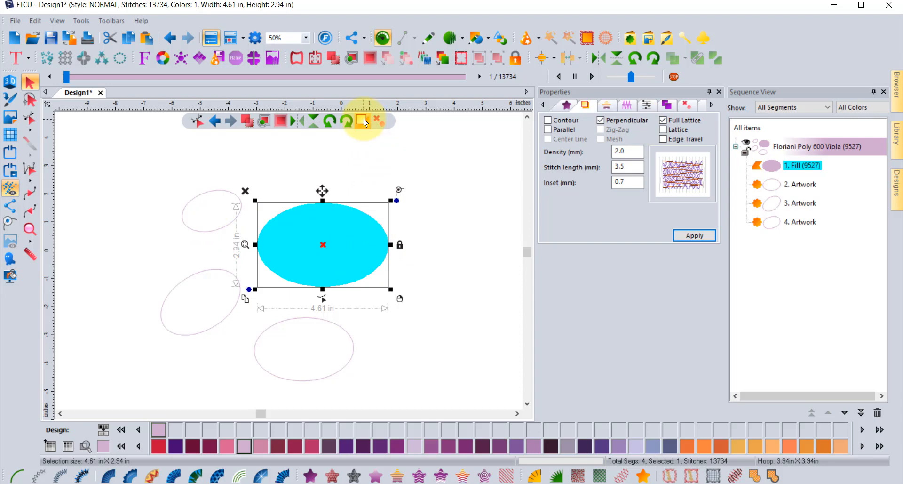
pyautogui.moveTo(364, 121)
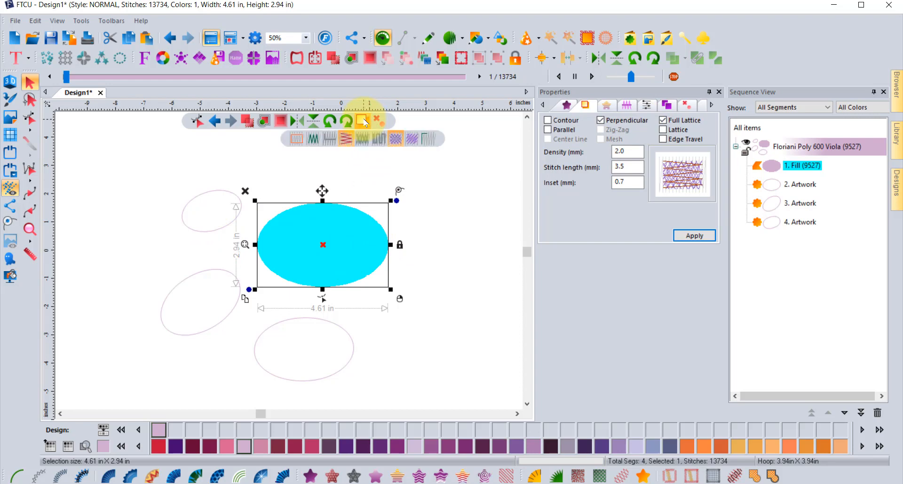
pyautogui.click(296, 141)
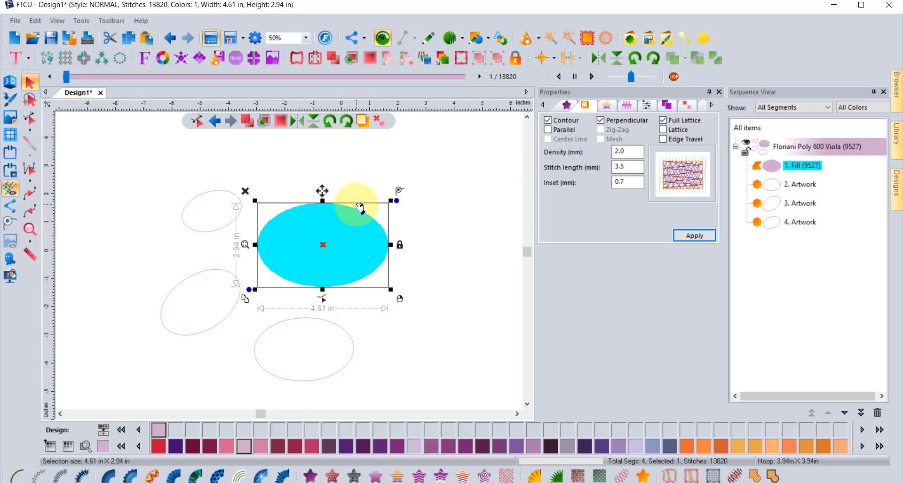
# - Turn off the tie-in stitches of the ellipse fill and restore them to basic
pyautogui.click(379, 123)
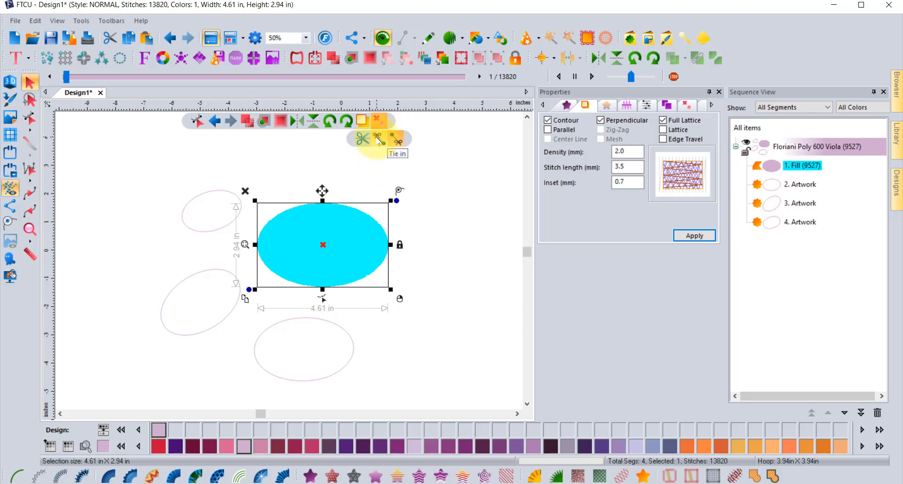
pyautogui.click(379, 139)
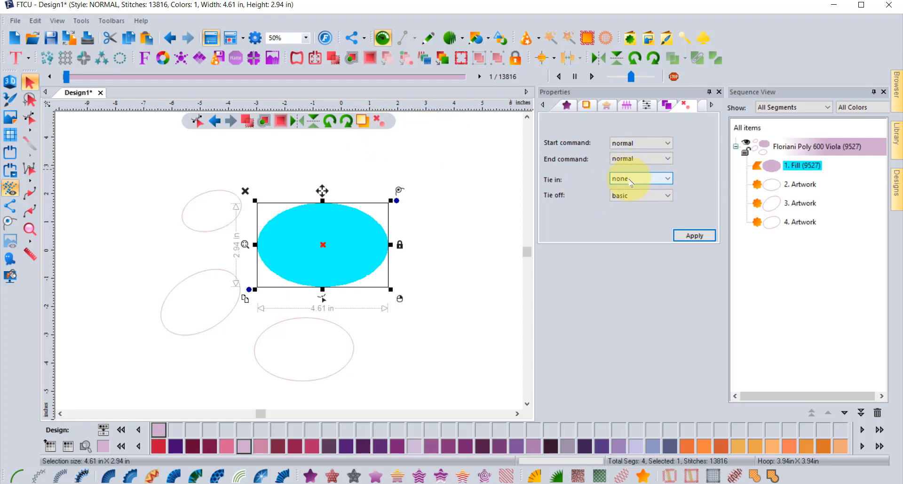
pyautogui.click(379, 122)
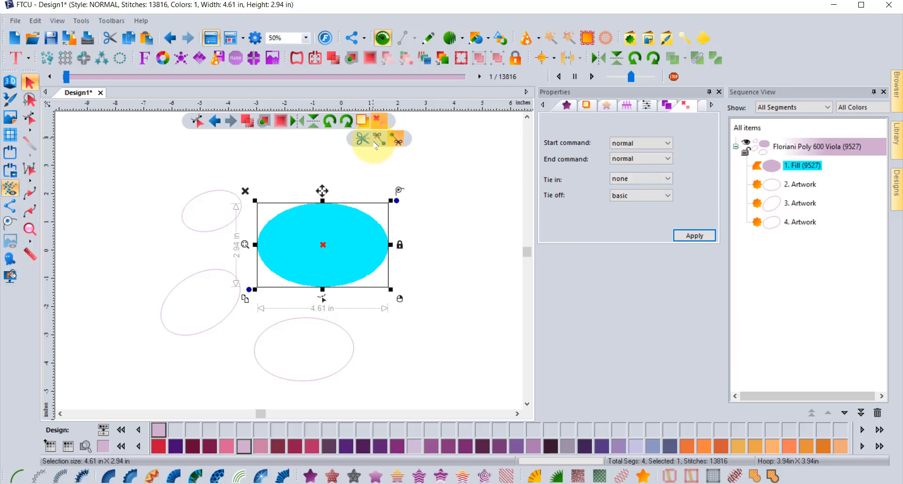
pyautogui.click(381, 137)
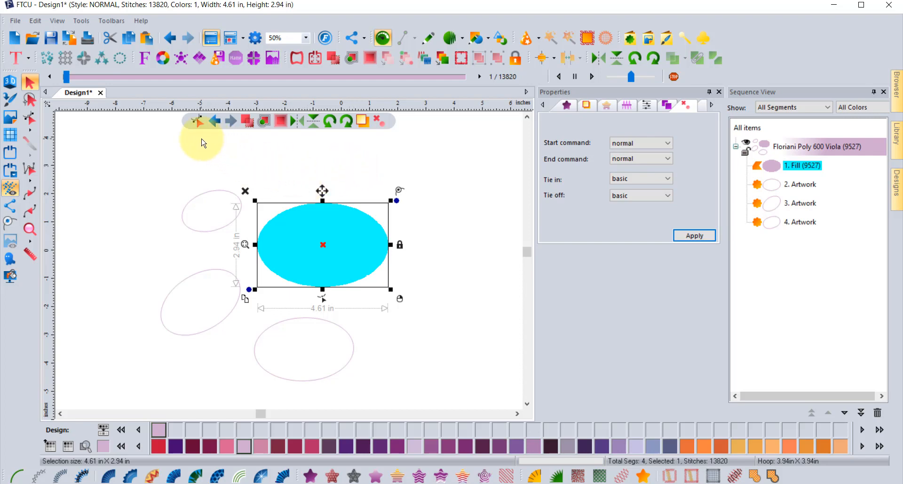
# - Edit the shape of the ellipse fill and set its stitch inclination to 90 degrees, resetting a freehand tilt of the inclination line
pyautogui.click(194, 121)
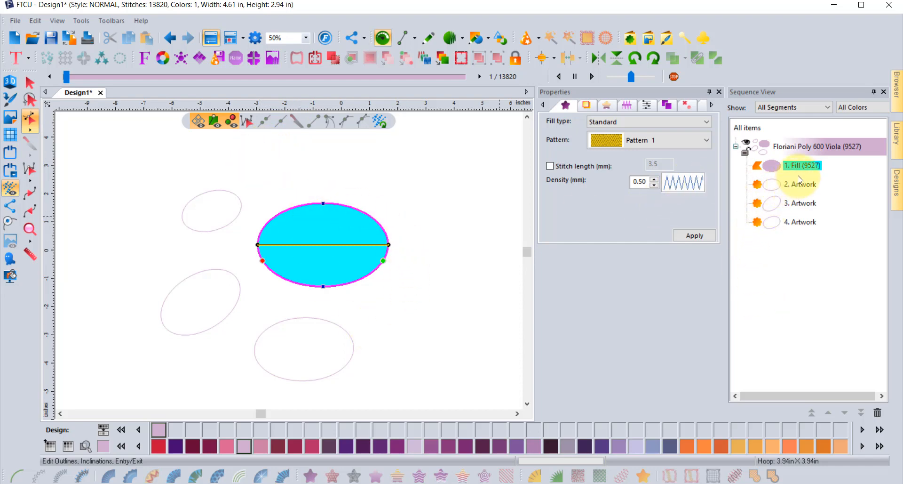
pyautogui.click(381, 122)
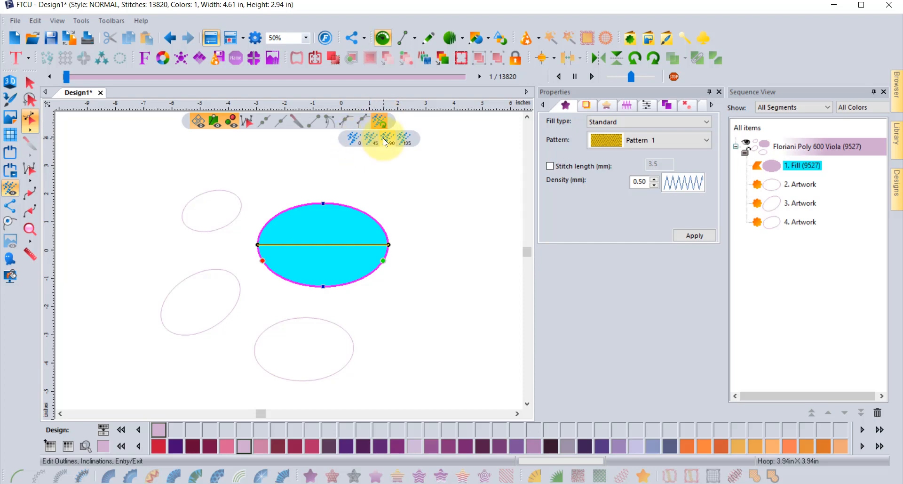
pyautogui.click(389, 141)
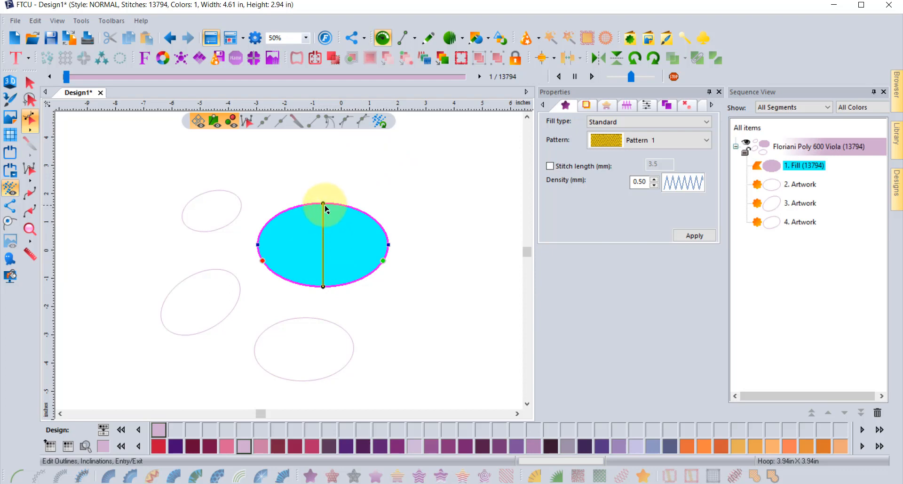
pyautogui.moveTo(326, 207); pyautogui.dragTo(363, 213)
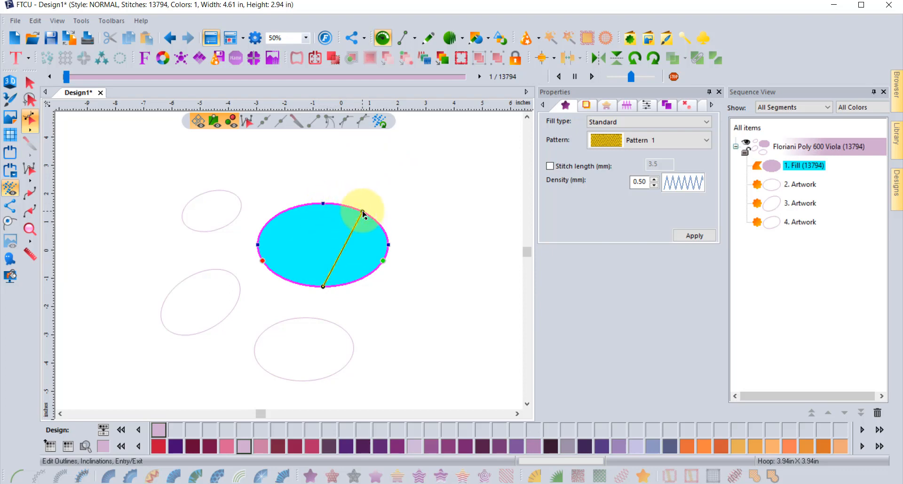
pyautogui.click(379, 123)
pyautogui.click(387, 138)
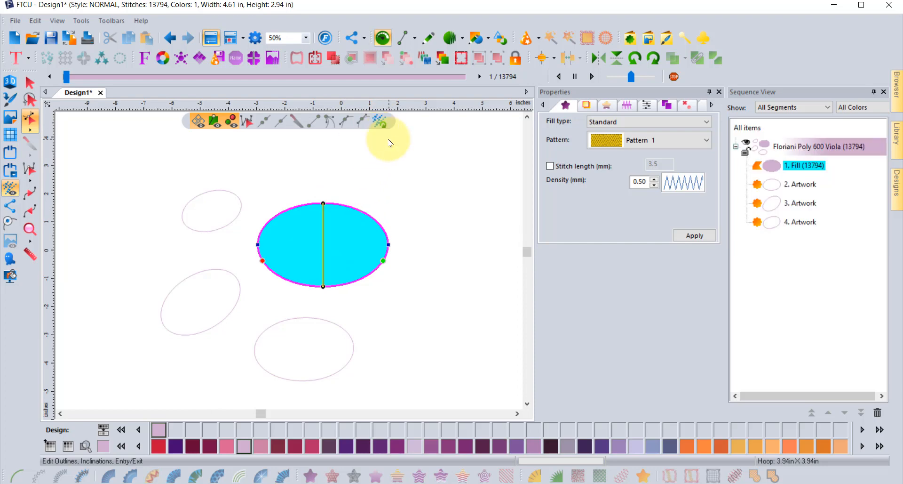
pyautogui.click(197, 122)
pyautogui.click(198, 123)
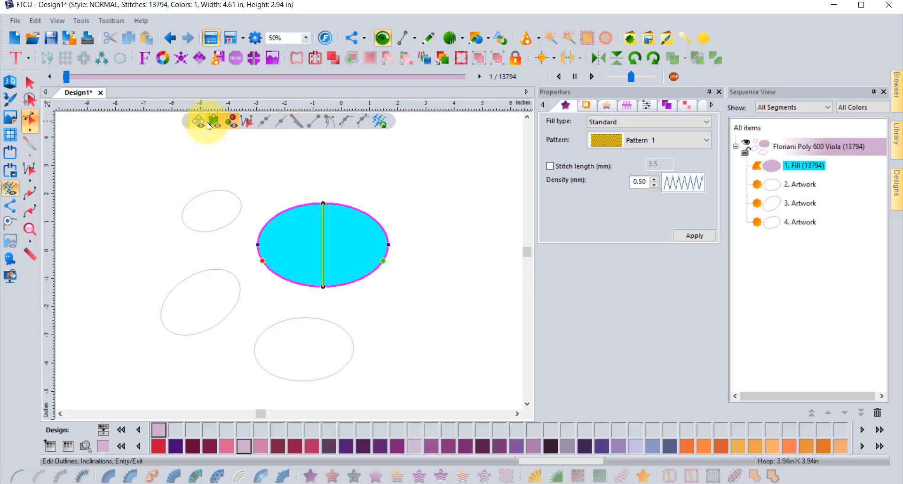
# - Toggle the display of the ellipse fill's inclination line and entry/exit points, leaving both hidden
pyautogui.click(214, 120)
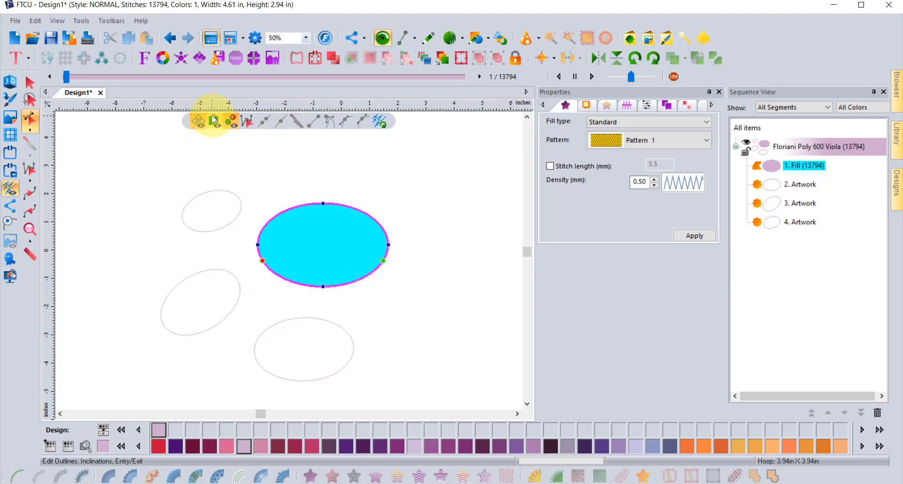
pyautogui.click(212, 115)
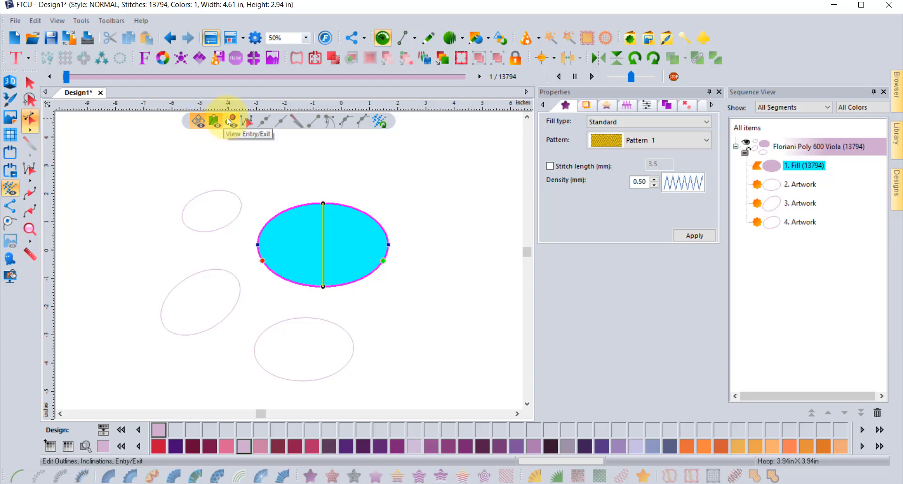
pyautogui.click(229, 121)
pyautogui.click(227, 122)
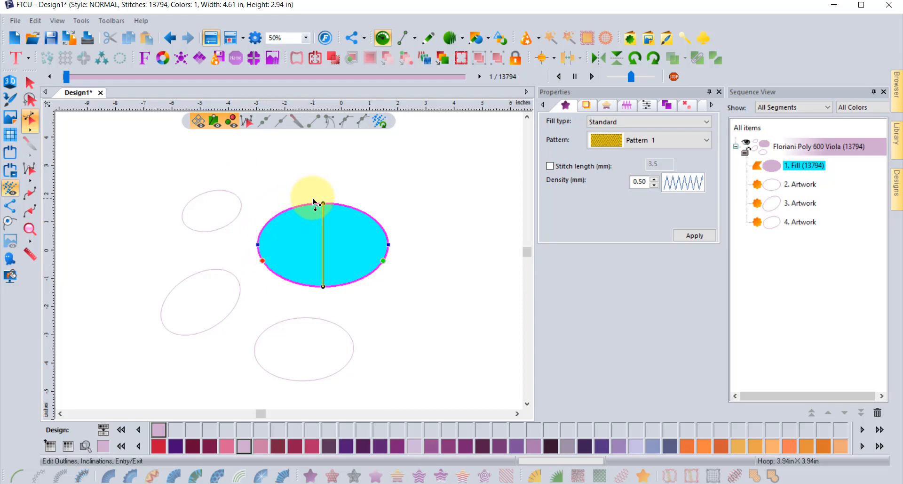
pyautogui.click(214, 121)
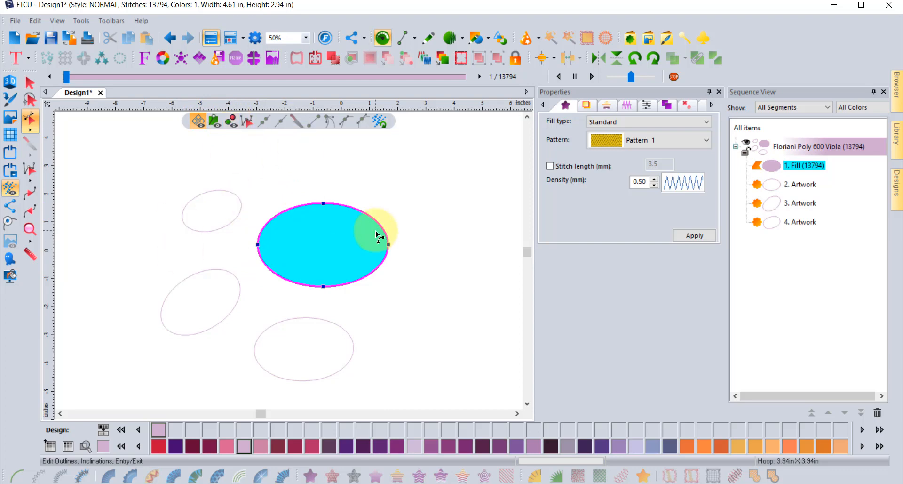
# - Turn the top node of the ellipse fill into a cusp, pull both its handles upward to form a notch, and apply the new shape
pyautogui.click(323, 206)
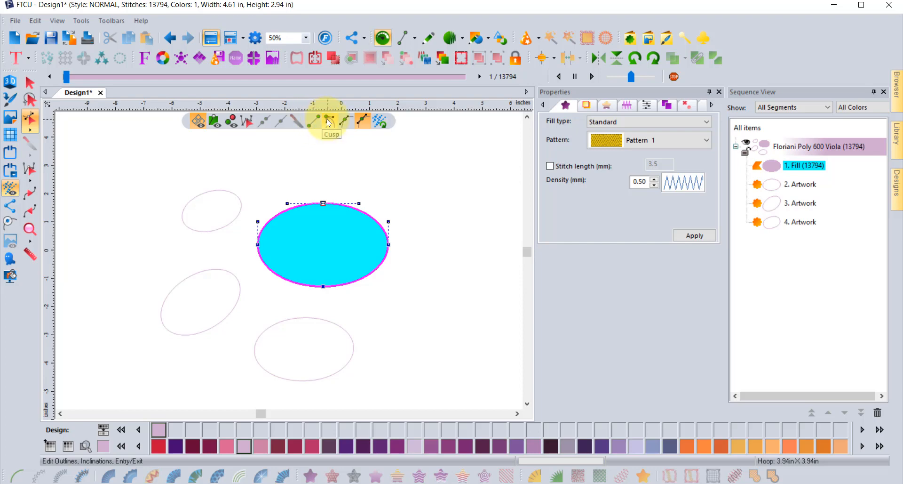
pyautogui.click(358, 122)
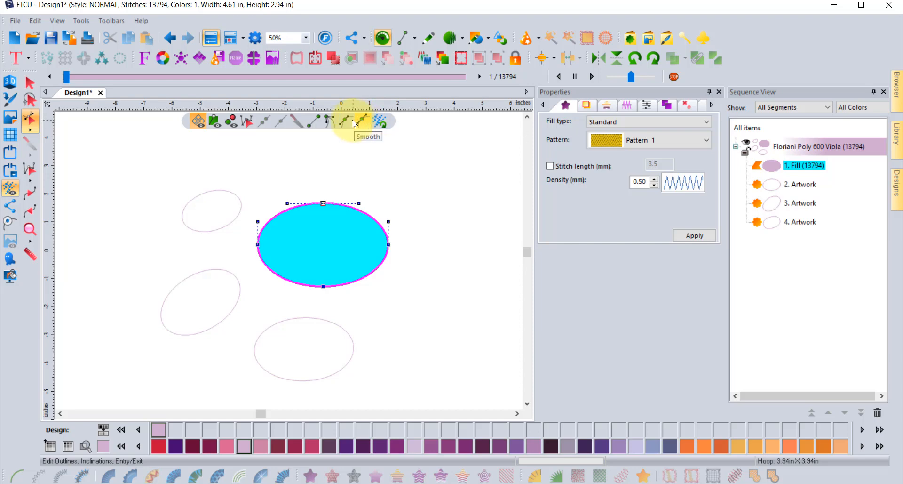
pyautogui.click(208, 124)
pyautogui.click(356, 123)
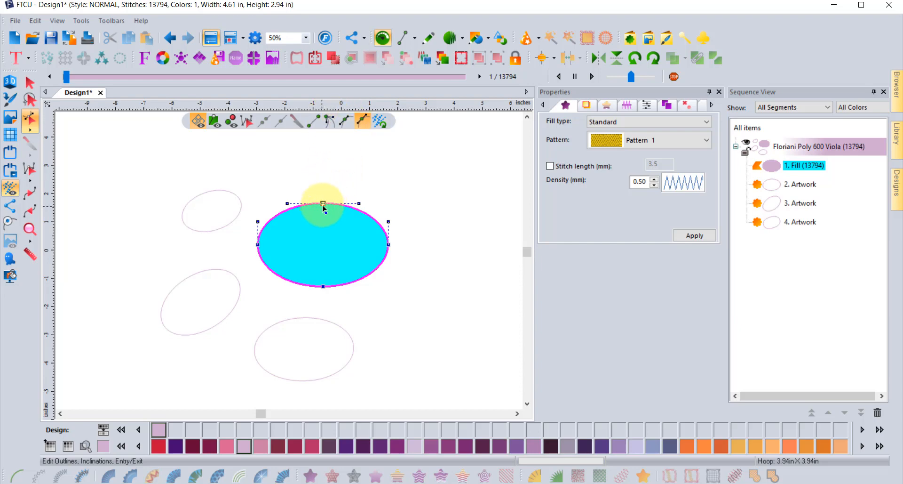
pyautogui.click(332, 121)
pyautogui.moveTo(361, 207); pyautogui.dragTo(352, 177)
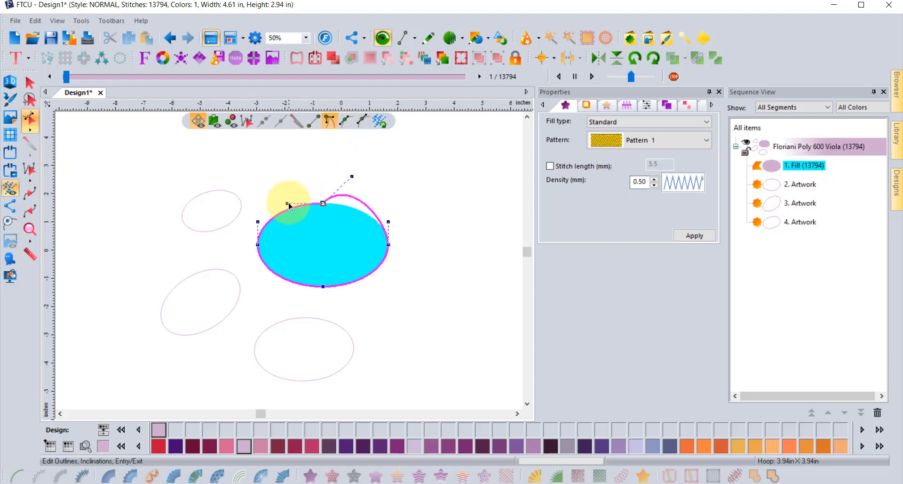
pyautogui.moveTo(289, 206); pyautogui.dragTo(280, 176)
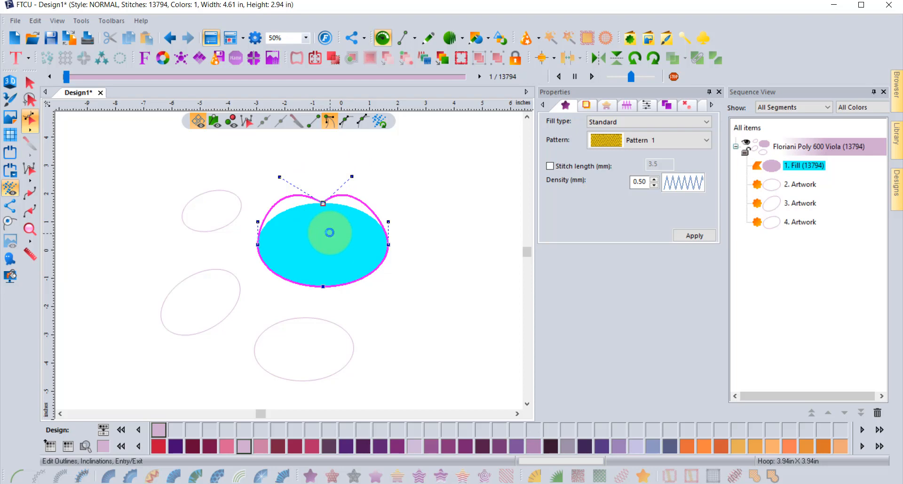
pyautogui.click(330, 232)
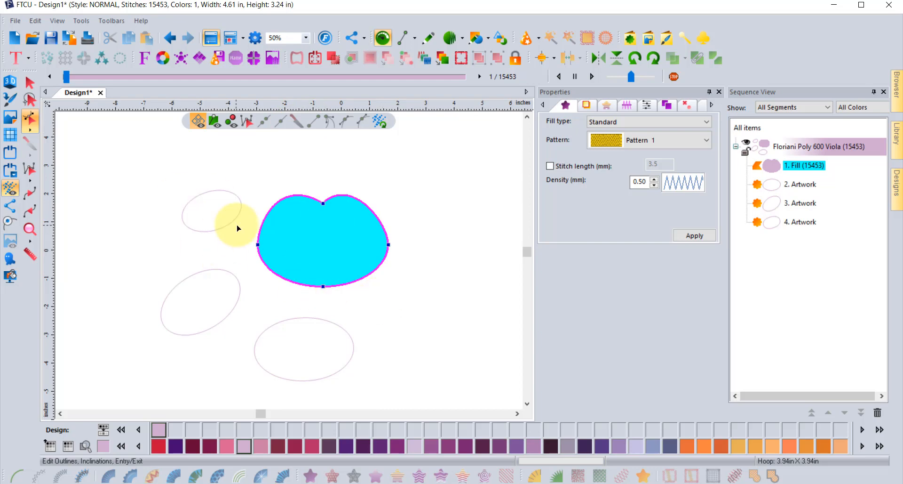
pyautogui.click(29, 84)
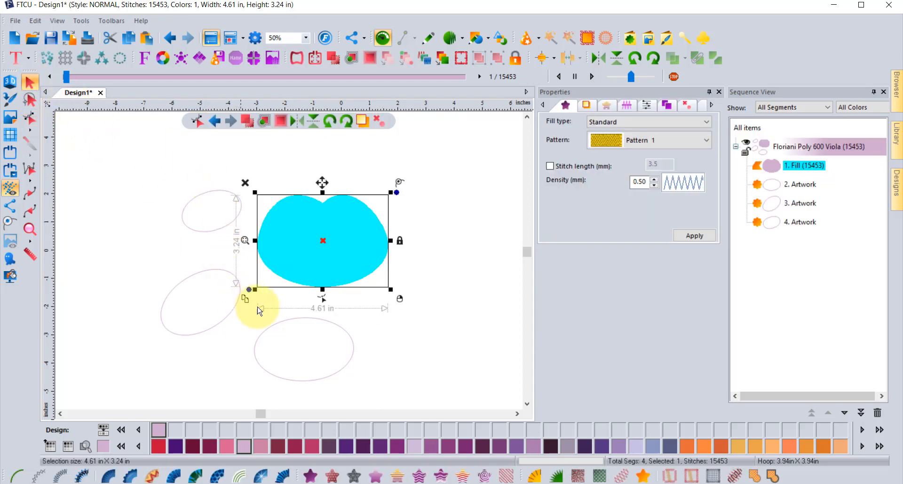
# - Split the ellipse outline below the fill into two pieces with a diagonal knife cut from its upper left to its lower right
pyautogui.click(325, 324)
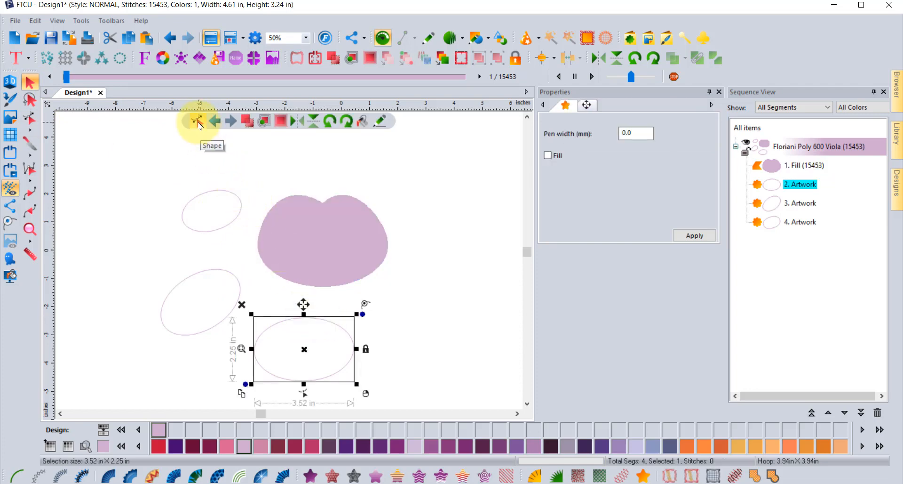
pyautogui.click(196, 121)
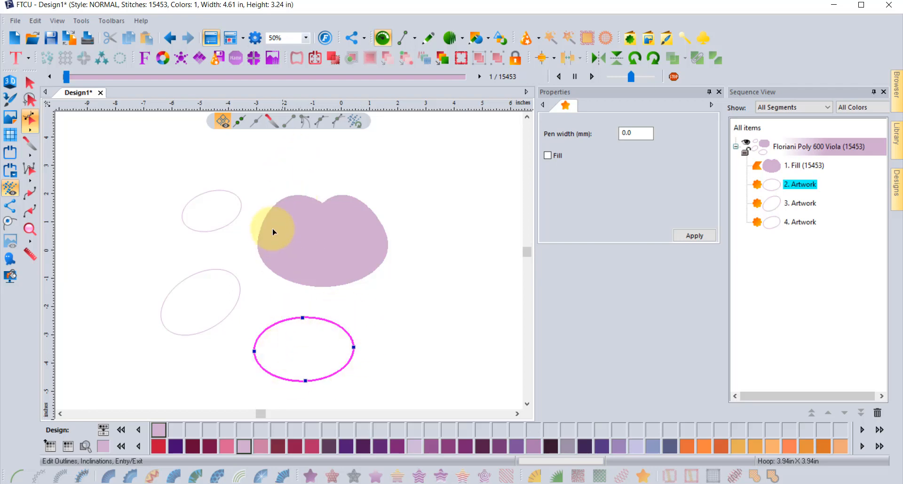
pyautogui.click(272, 122)
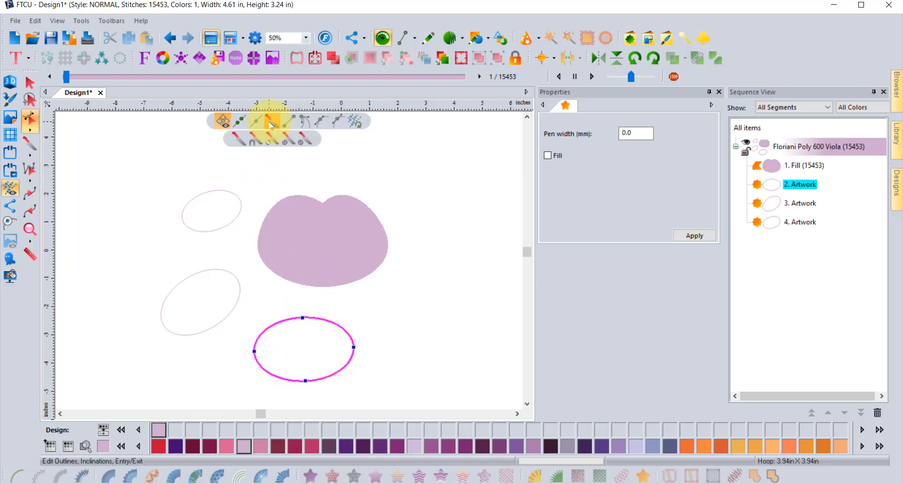
pyautogui.click(239, 140)
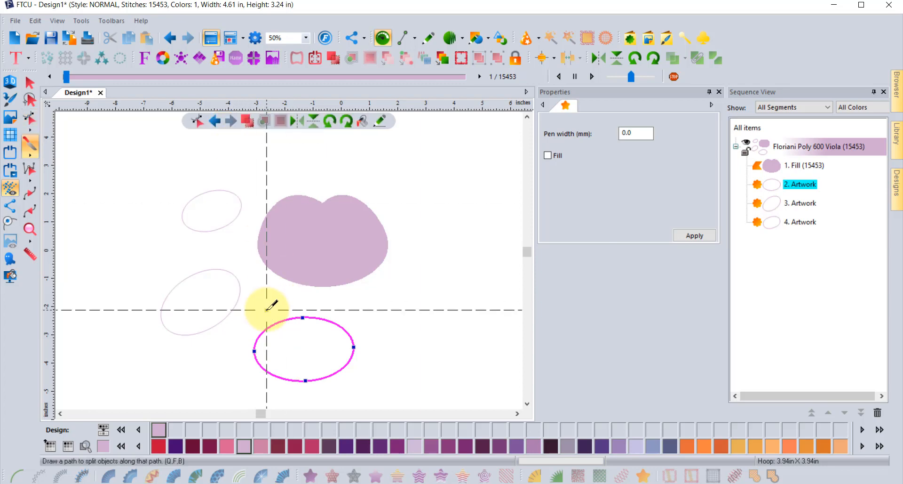
pyautogui.moveTo(267, 307); pyautogui.dragTo(365, 389)
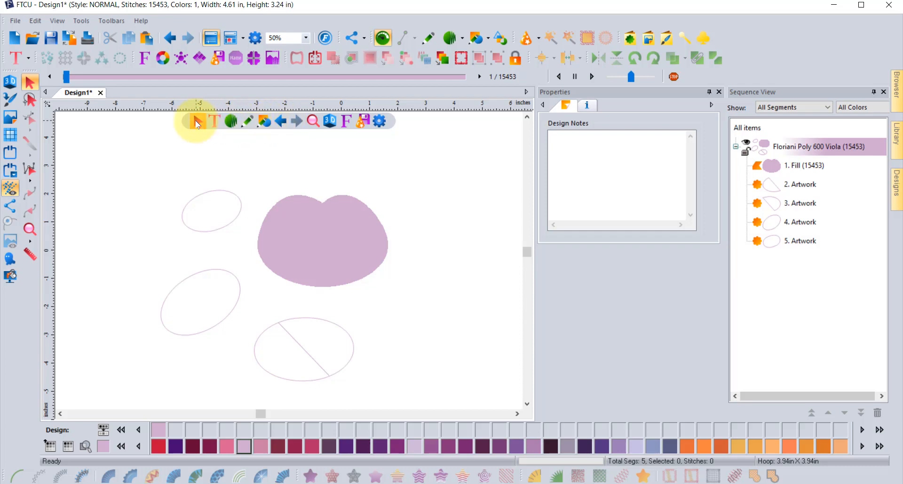
# - Move the upper-right half of the split ellipse away from the other half and inspect its nodes in shape editing
pyautogui.click(352, 334)
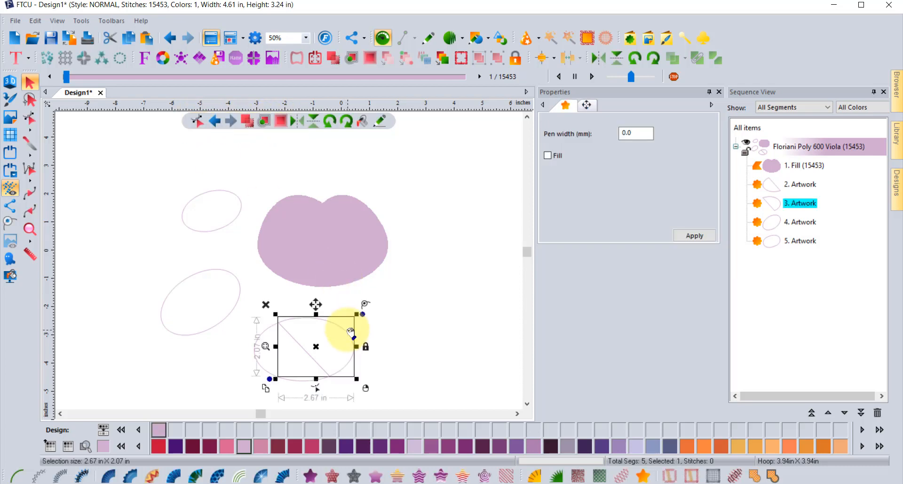
pyautogui.moveTo(351, 331); pyautogui.dragTo(392, 311)
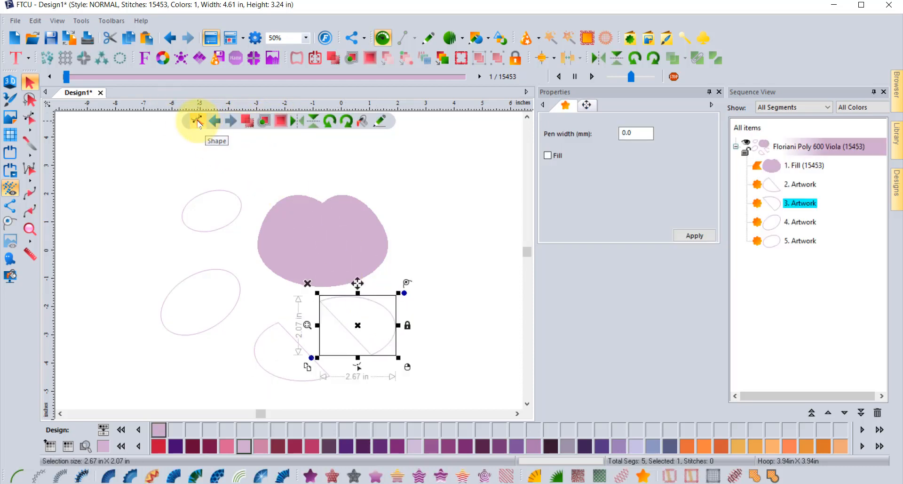
pyautogui.click(197, 122)
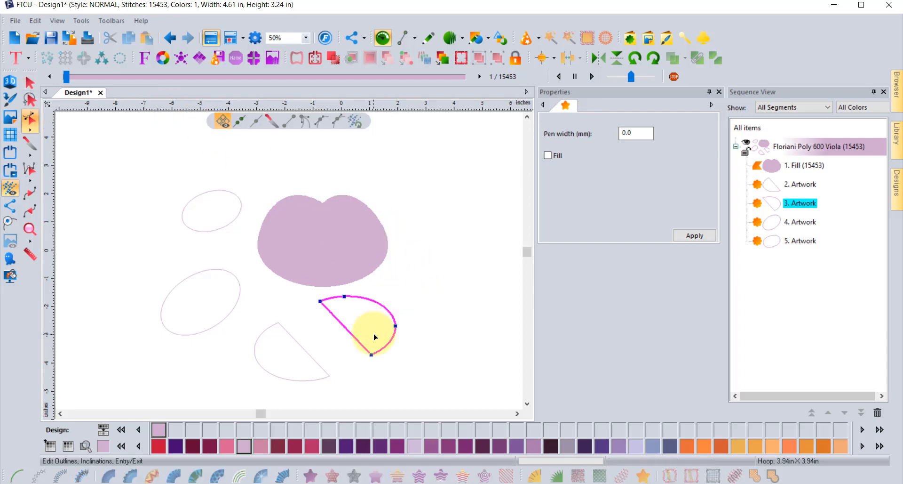
pyautogui.click(30, 84)
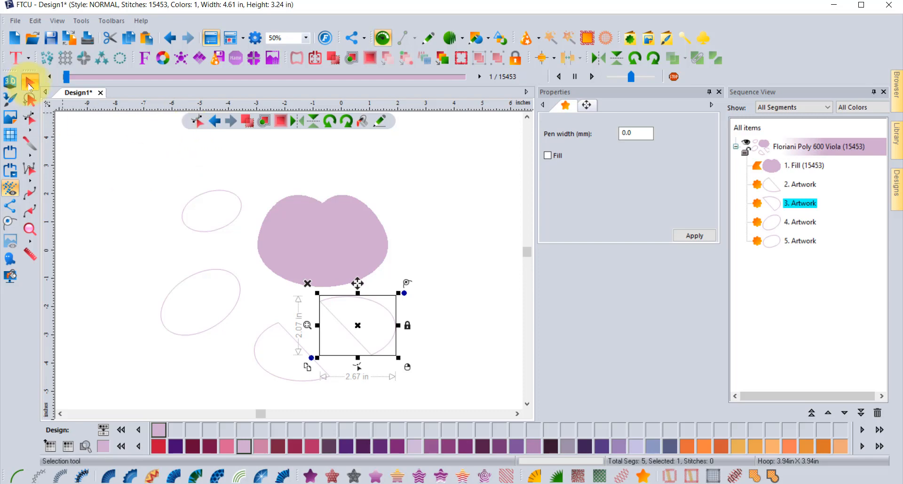